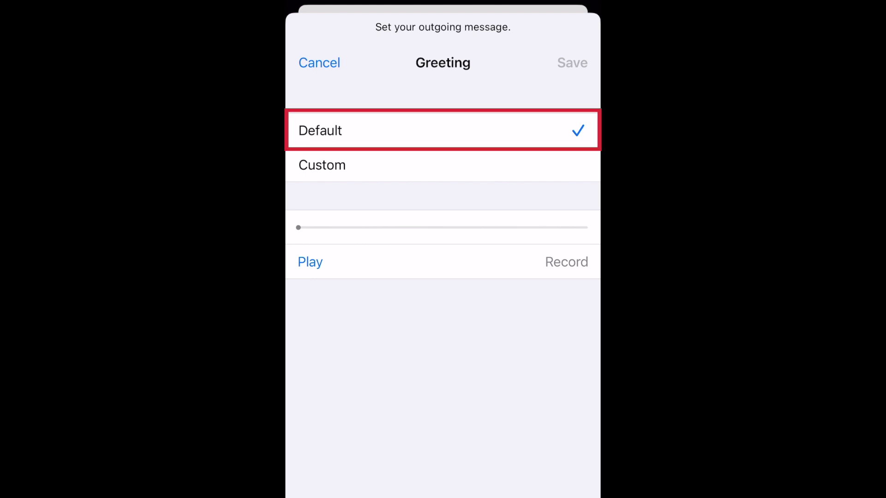
Play back the current default greeting from the Greeting sheet.
{"action": "left_click", "coordinate": [310, 262]}
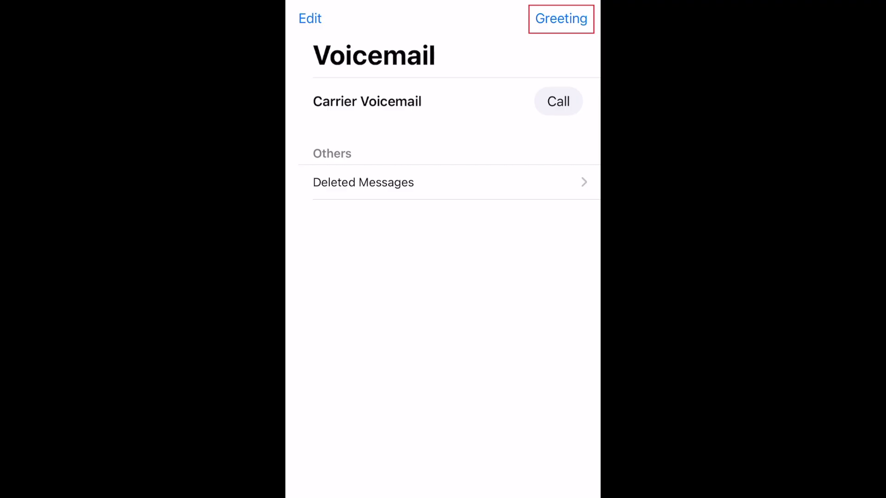
Switch the outgoing greeting from Custom to Default and save it.
{"action": "left_click", "coordinate": [560, 18]}
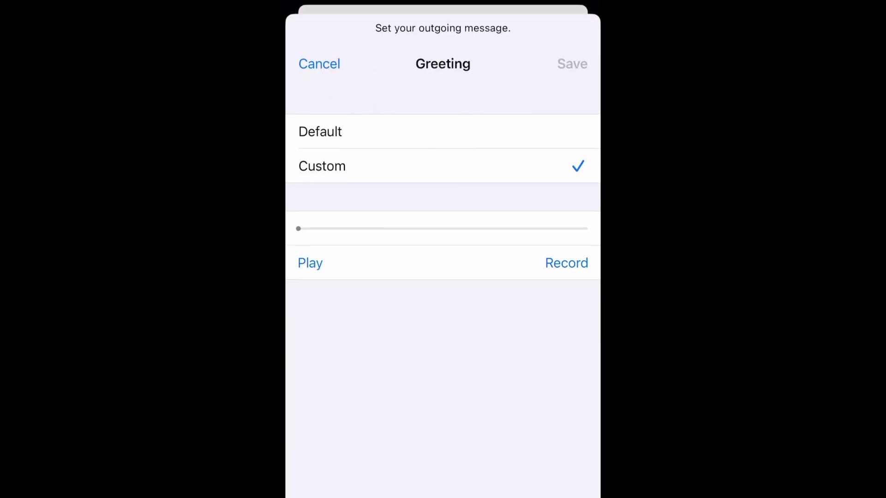
{"action": "left_click", "coordinate": [320, 130]}
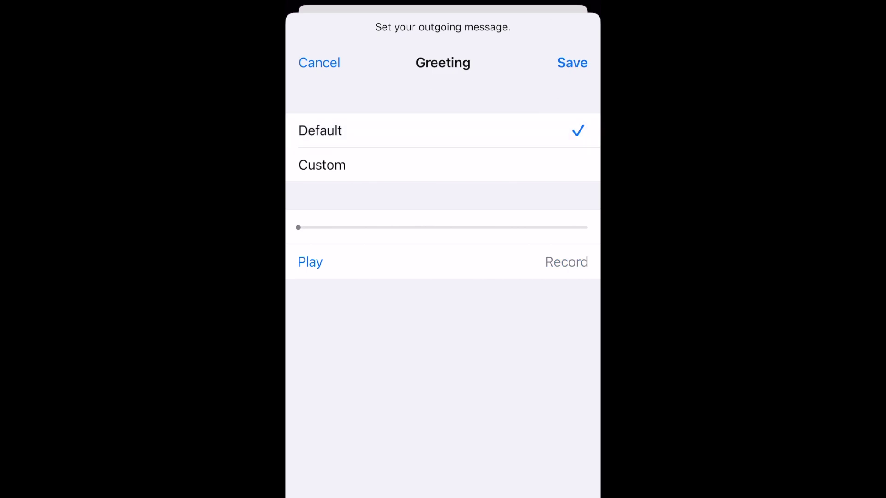
{"action": "left_click", "coordinate": [572, 62]}
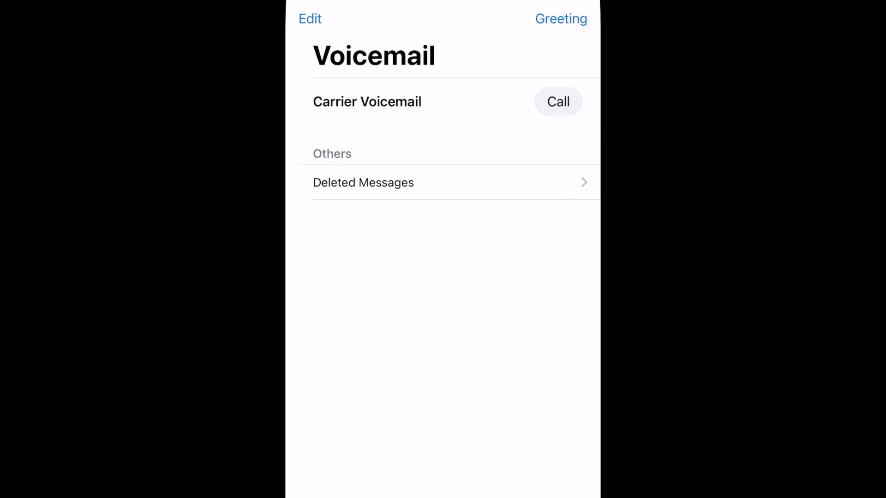